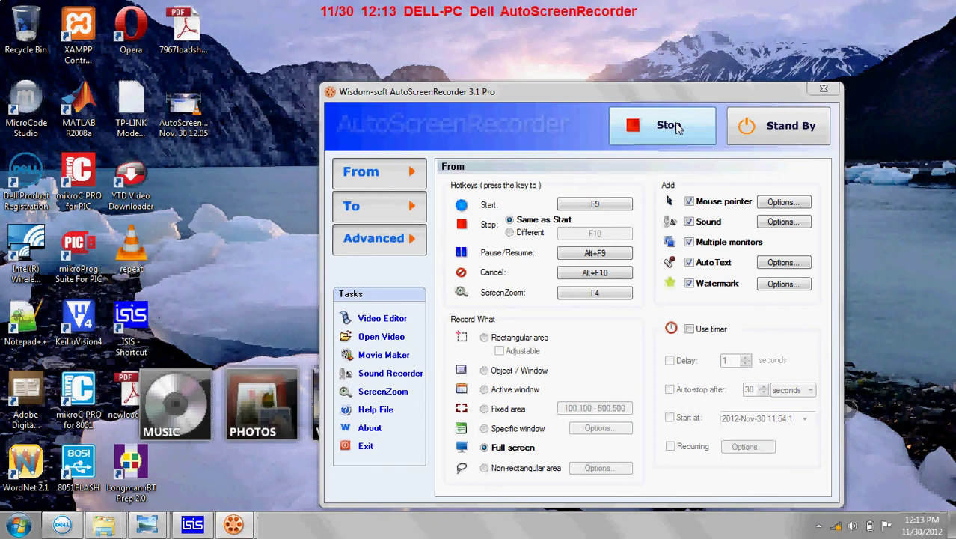
# Step: Restore the ISIS window so the 0–9 counter schematic is in front of the recorder
pyautogui.click(193, 524)
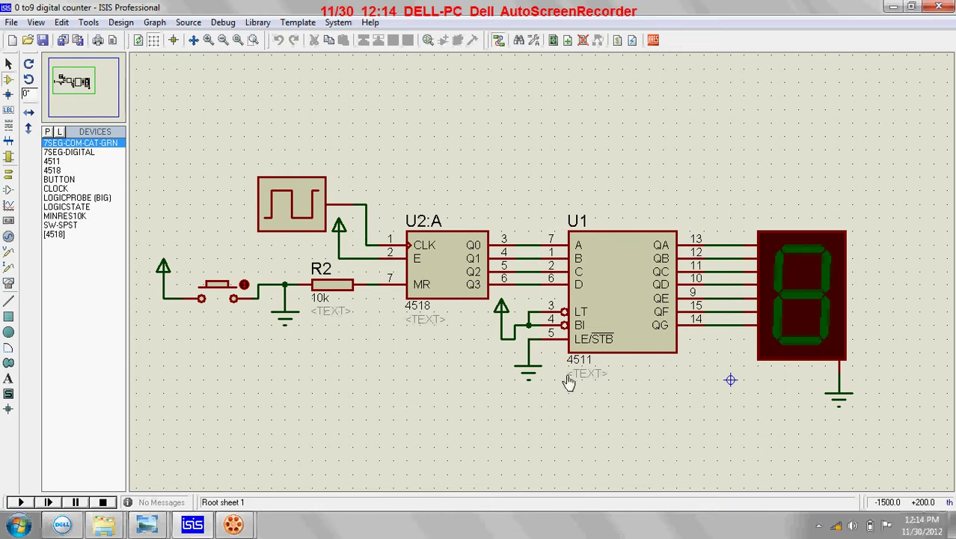
# Step: Run the simulation at 1Hz to watch the display count, then stop it
pyautogui.click(21, 502)
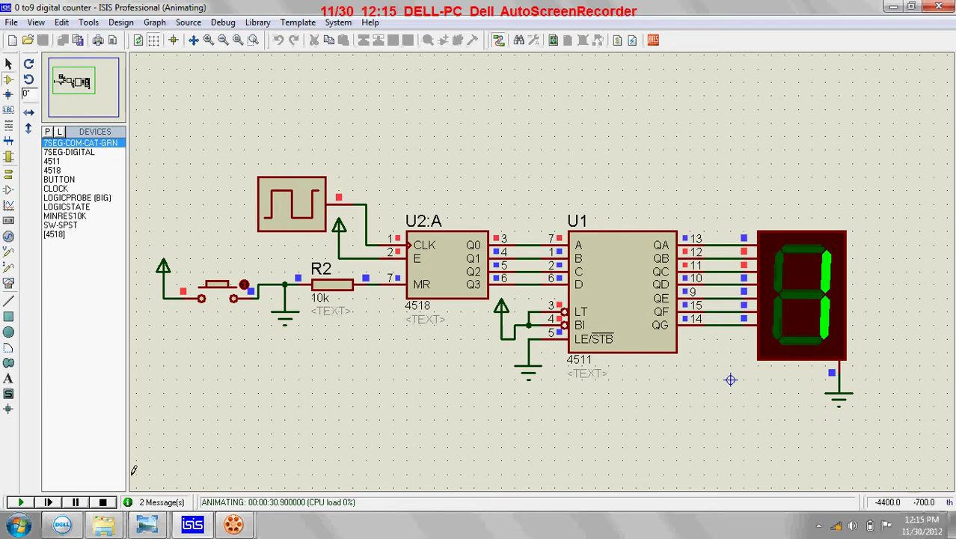
pyautogui.click(106, 501)
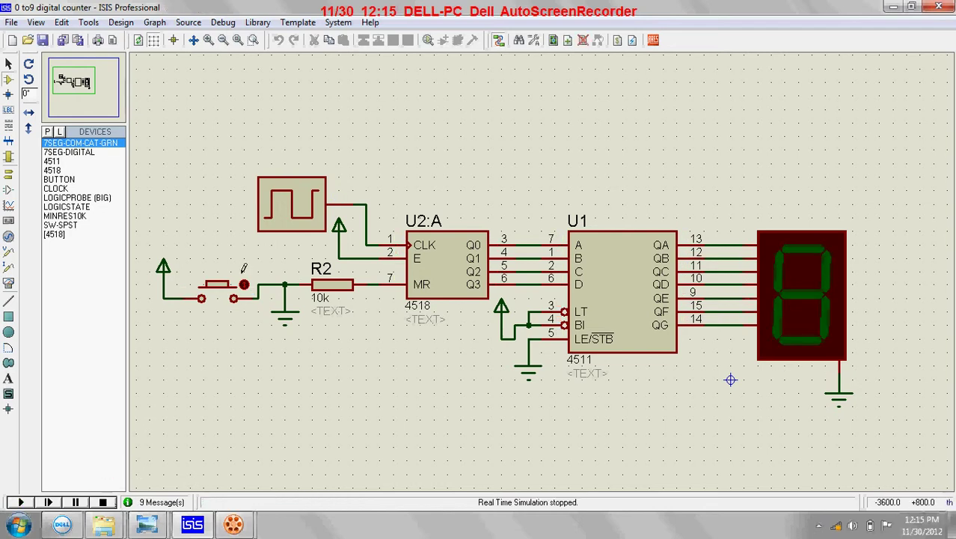
# Step: Set the clock generator to 5Hz, rerun the simulation, then stop it
pyautogui.doubleClick(283, 216)
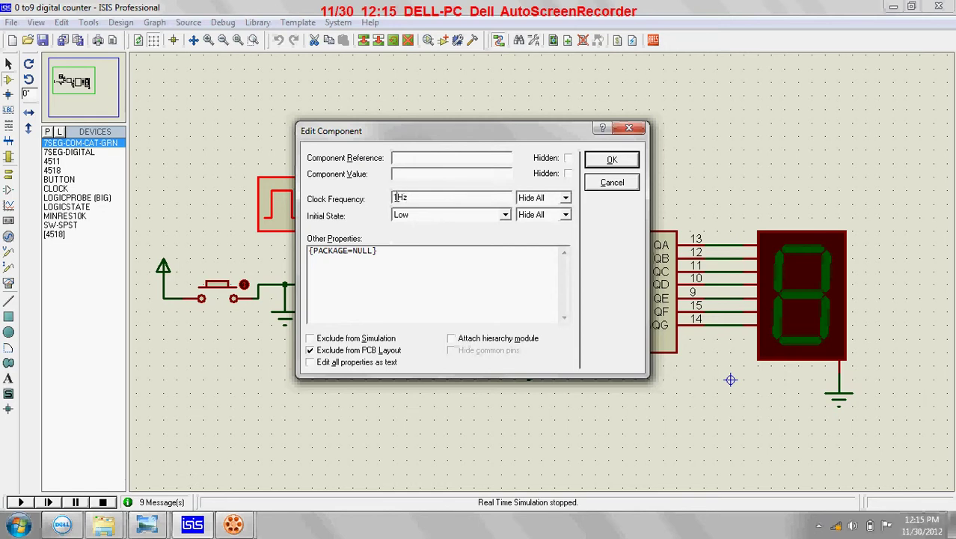
pyautogui.moveTo(394, 197); pyautogui.dragTo(399, 196)
pyautogui.press('Return')
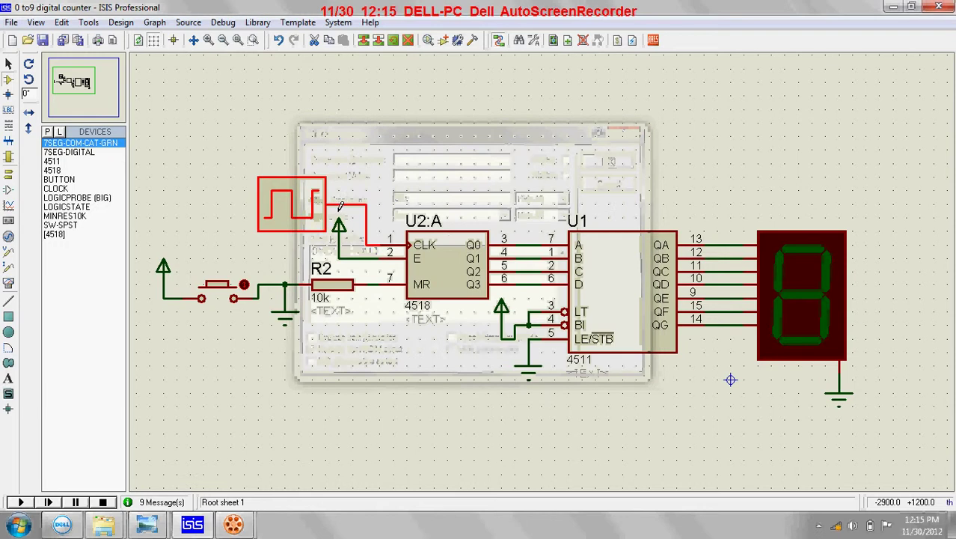
pyautogui.click(20, 502)
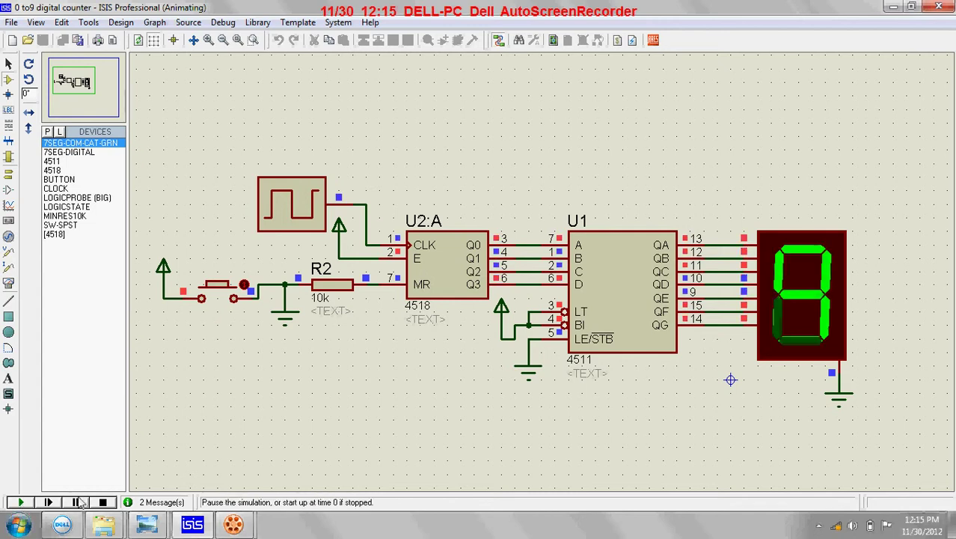
pyautogui.click(102, 501)
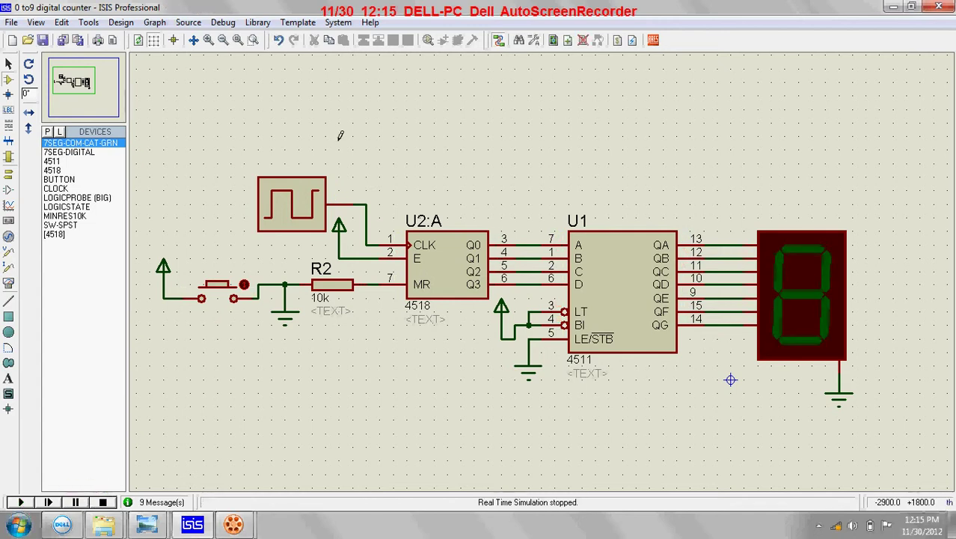
# Step: Change the clock frequency from 5Hz to 0.5Hz and start the simulation
pyautogui.doubleClick(275, 206)
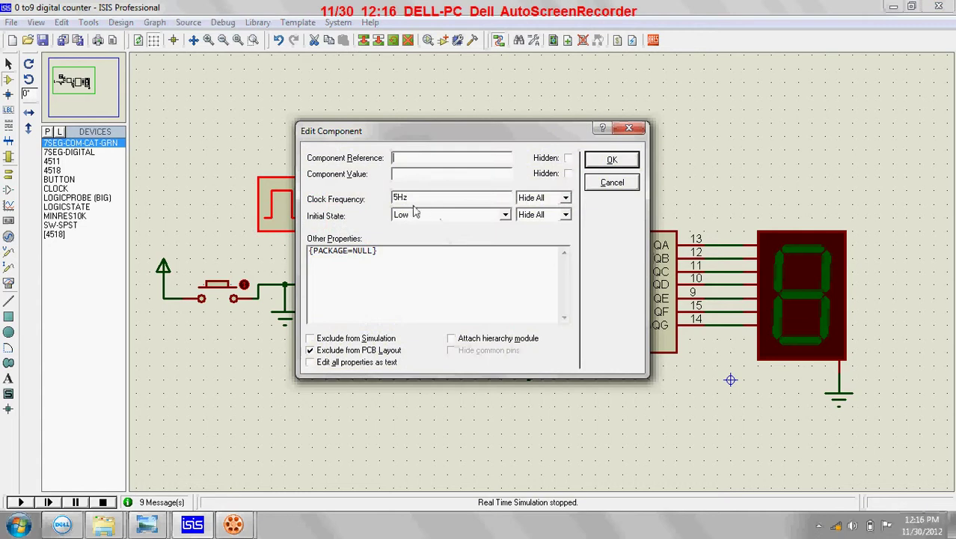
pyautogui.moveTo(399, 198); pyautogui.dragTo(359, 208)
pyautogui.write('0.')
pyautogui.write('5')
pyautogui.press('Return')
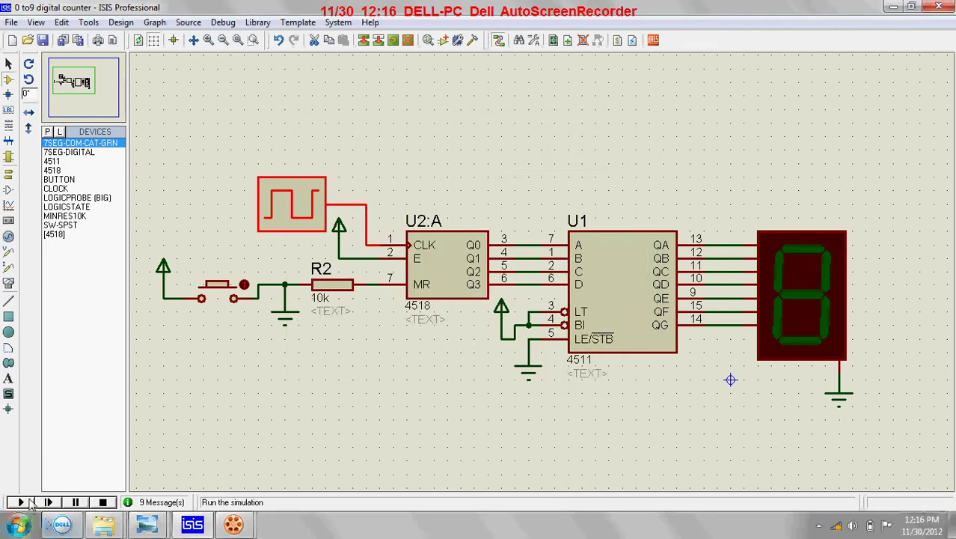
pyautogui.click(16, 503)
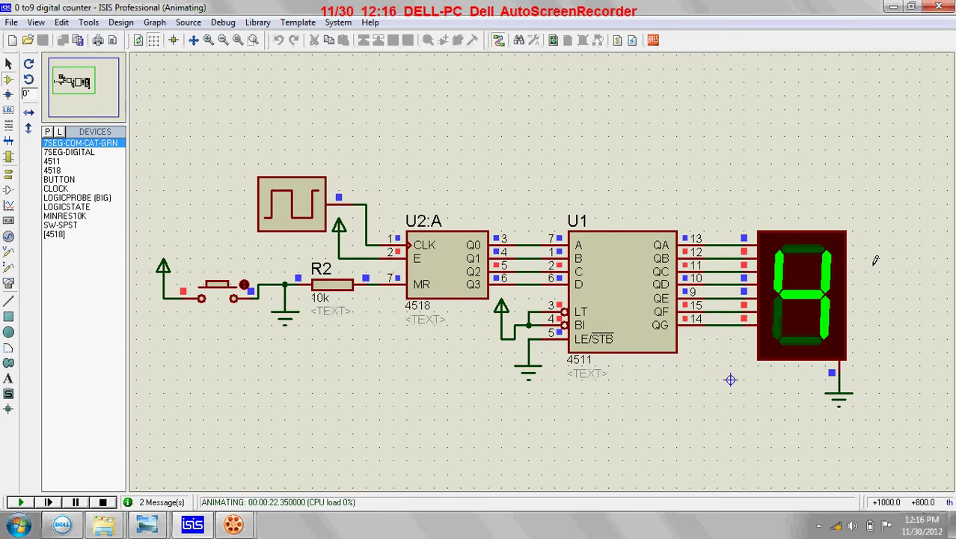
# Step: Press the MR reset push-button three times while counting, then stop the simulation
pyautogui.click(227, 301)
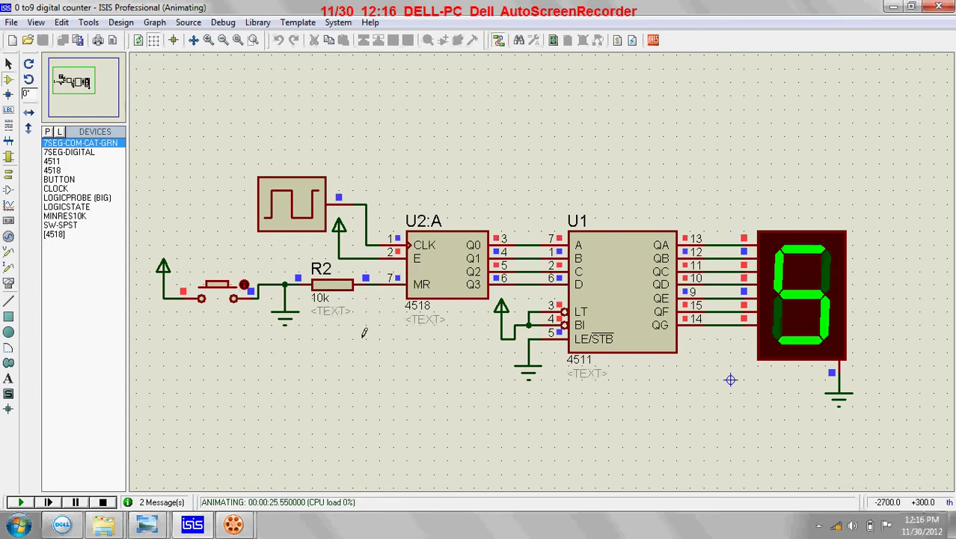
pyautogui.click(216, 294)
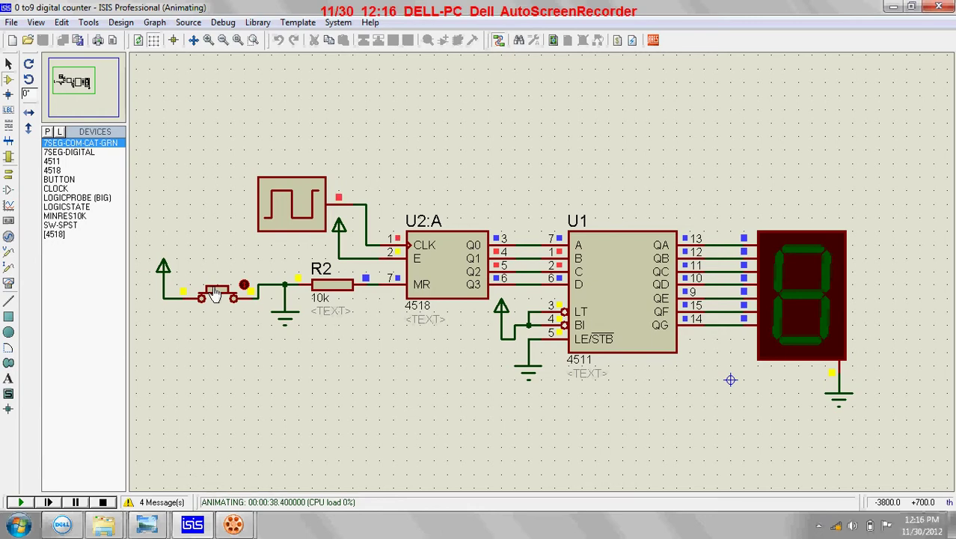
pyautogui.click(216, 294)
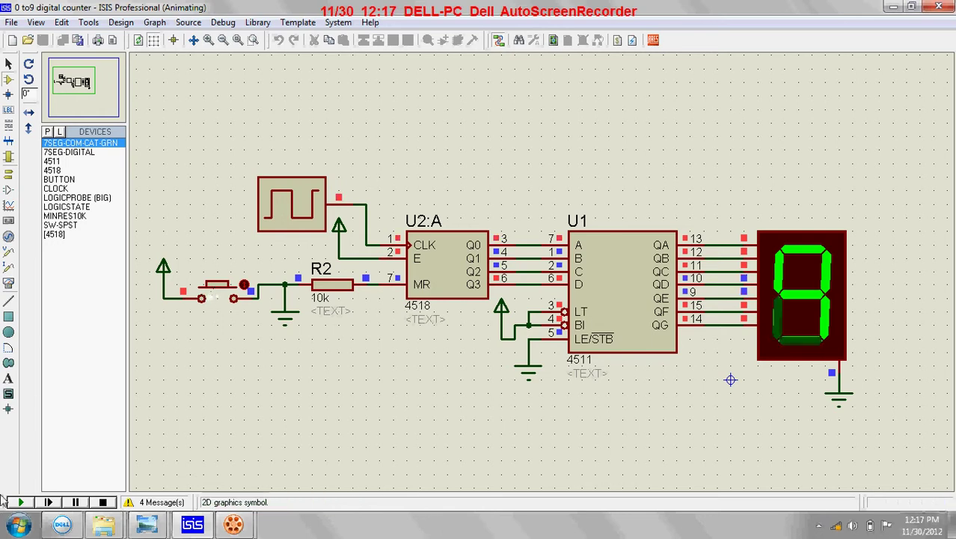
pyautogui.click(105, 502)
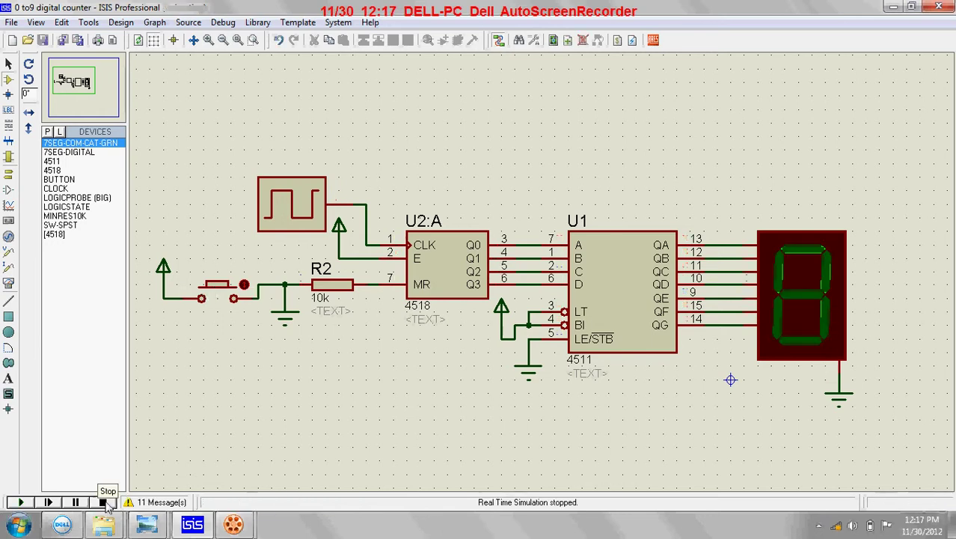
# Step: Minimise ISIS and refresh the desktop twice, leaving the recorder window showing
pyautogui.click(894, 6)
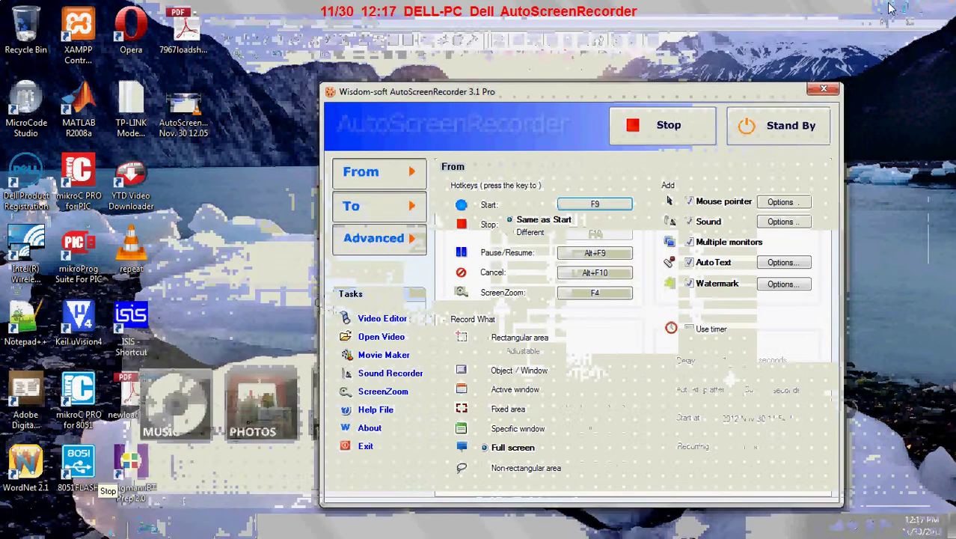
pyautogui.rightClick(193, 230)
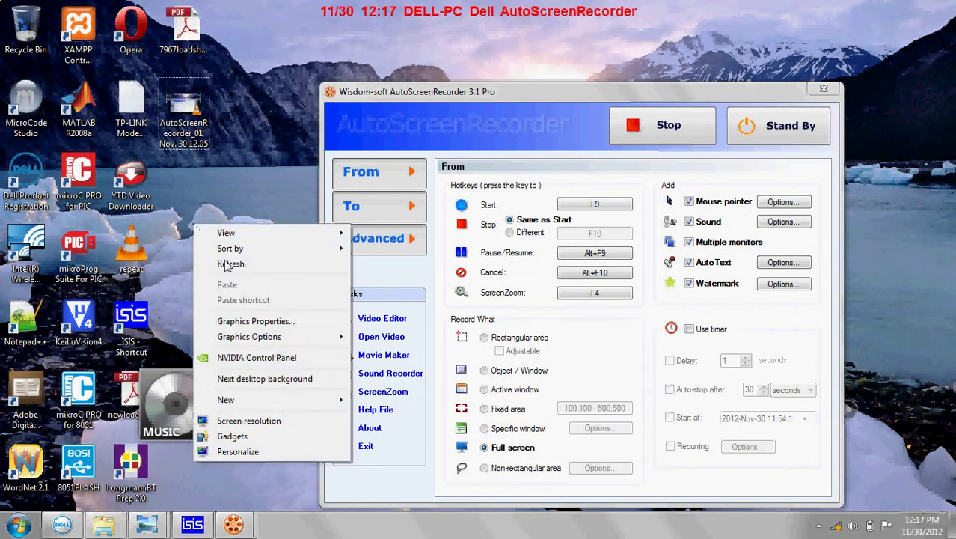
pyautogui.click(228, 264)
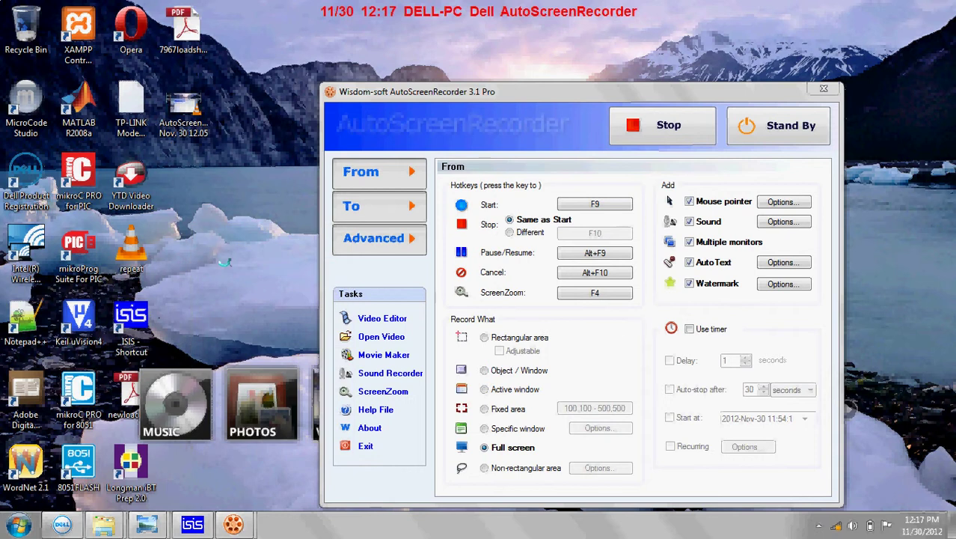
pyautogui.rightClick(278, 303)
pyautogui.click(278, 303)
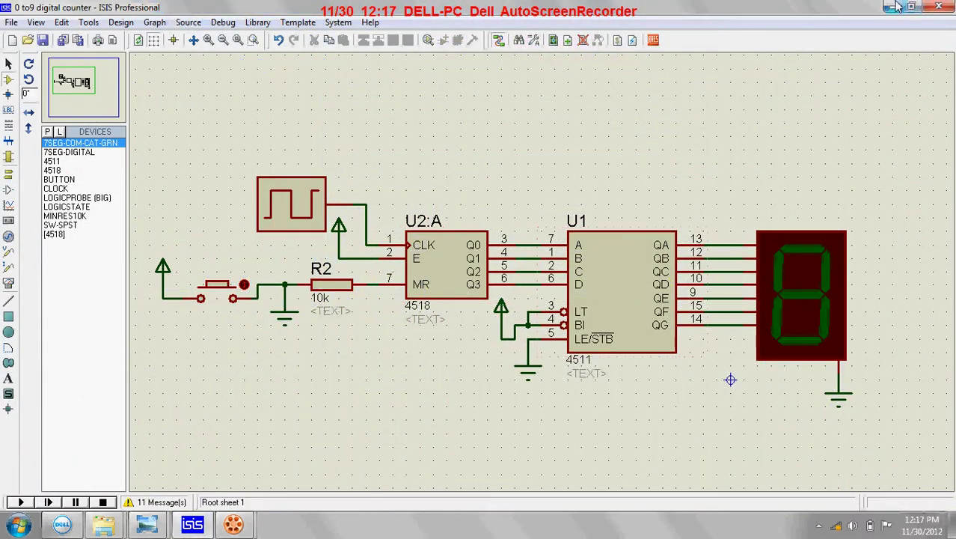
pyautogui.click(896, 6)
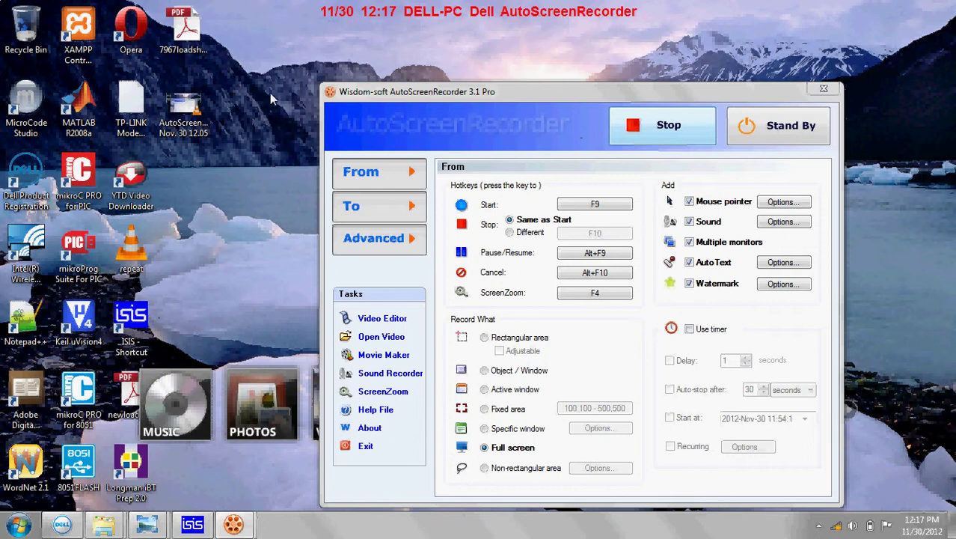